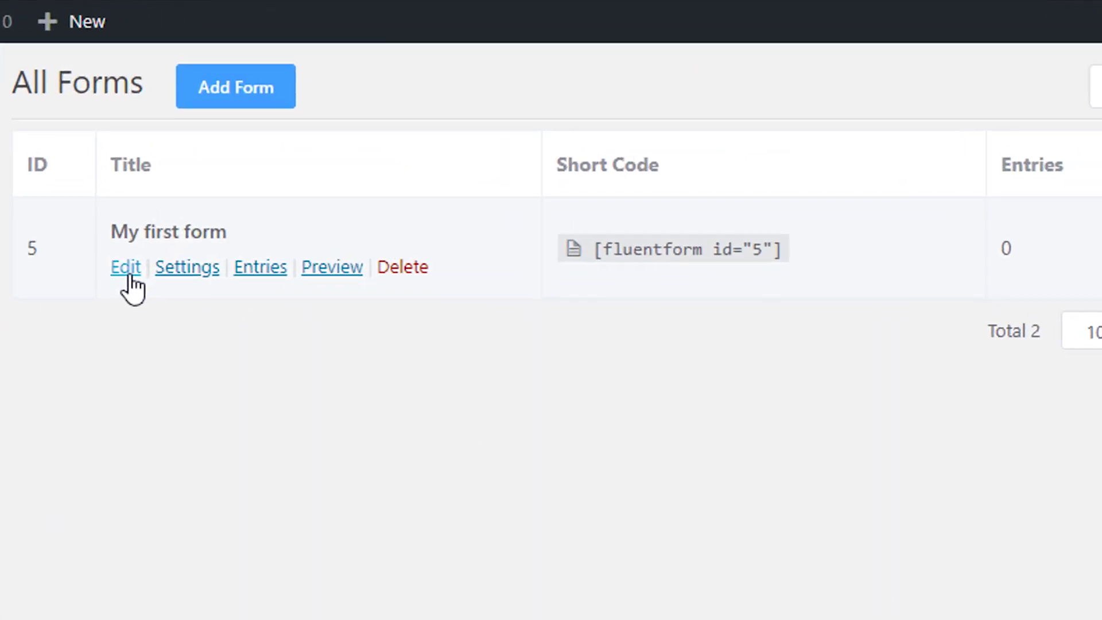
- Open 'My first form' for editing from the All Forms list
{"action": "left_click", "coordinate": [221, 166]}
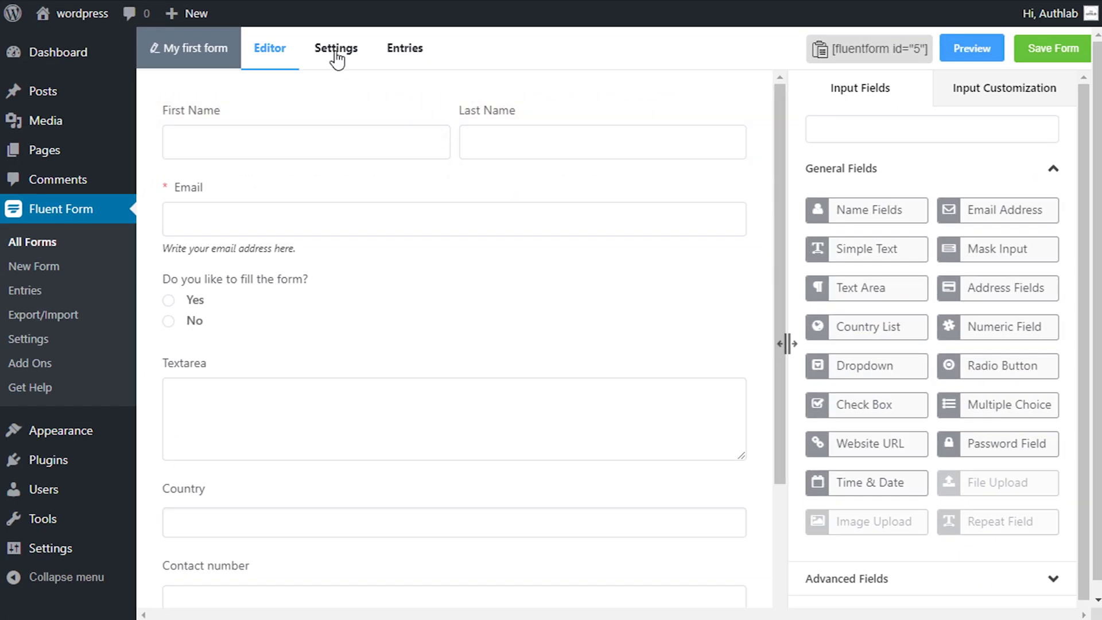
- Go to My first form's Email Notifications settings and add a new notification
{"action": "left_click", "coordinate": [336, 48]}
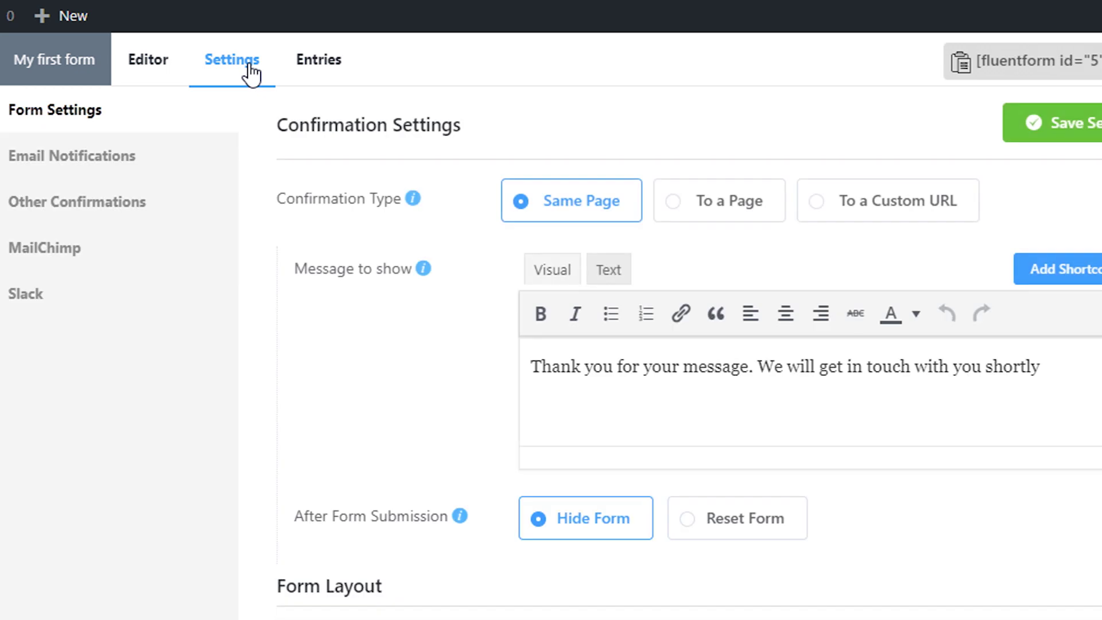
{"action": "left_click", "coordinate": [123, 165]}
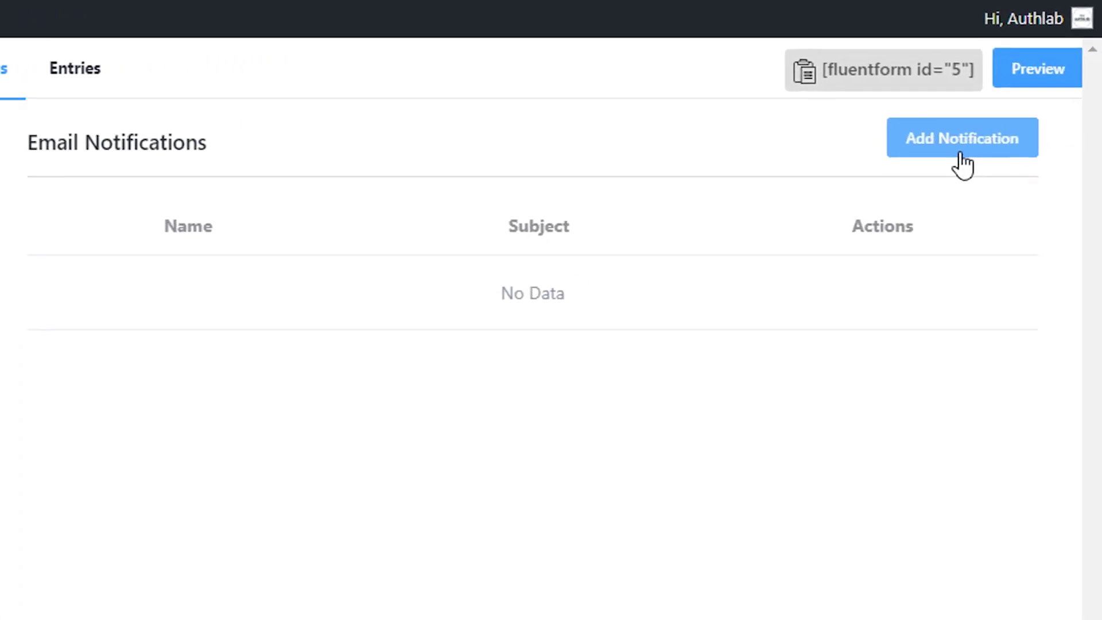
{"action": "left_click", "coordinate": [1068, 121]}
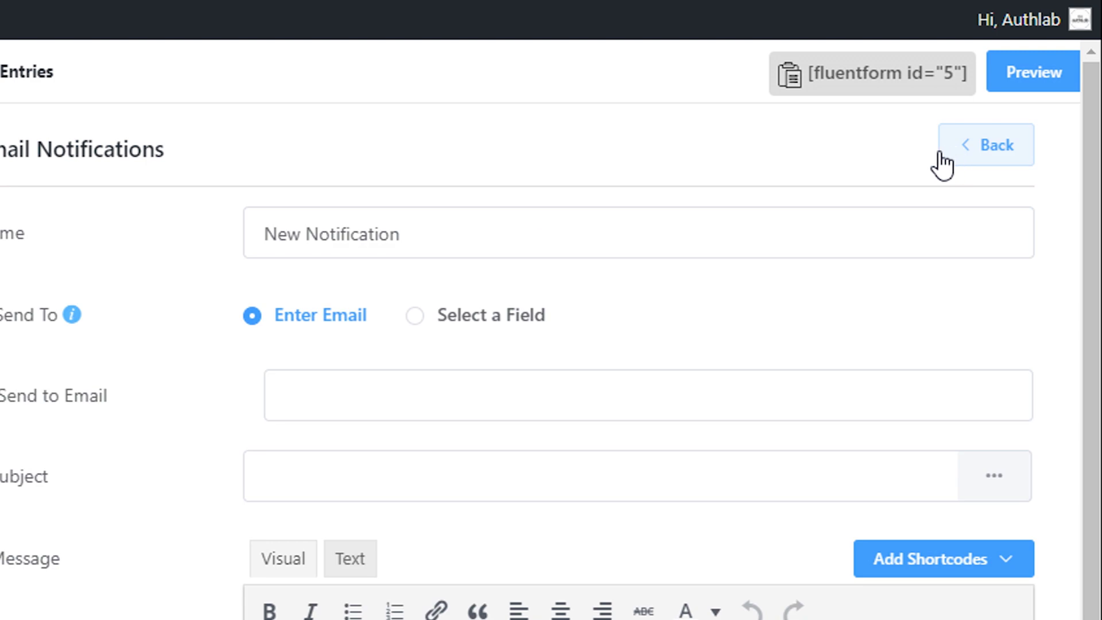
{"action": "scroll", "coordinate": [947, 155], "scroll_direction": "down", "scroll_amount": 1}
- Rename the notification to 'Personal Email Notification'
{"action": "left_click", "coordinate": [472, 206]}
{"action": "key", "text": "ctrl+a"}
{"action": "key", "text": "BackSpace"}
{"action": "type", "text": "Ema"}
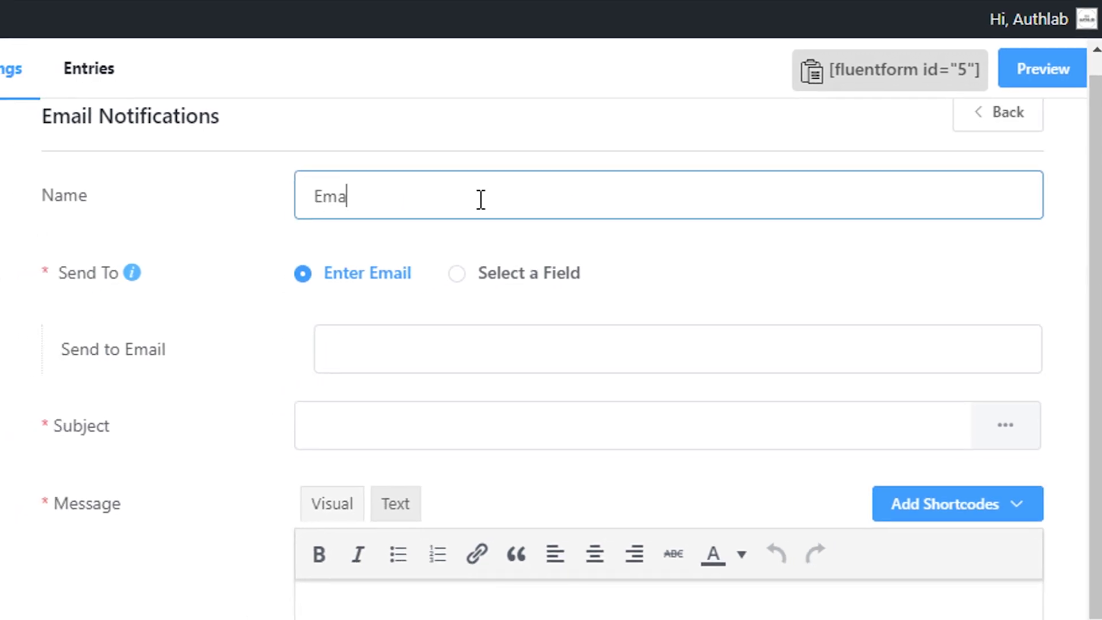
{"action": "type", "text": "il Notification"}
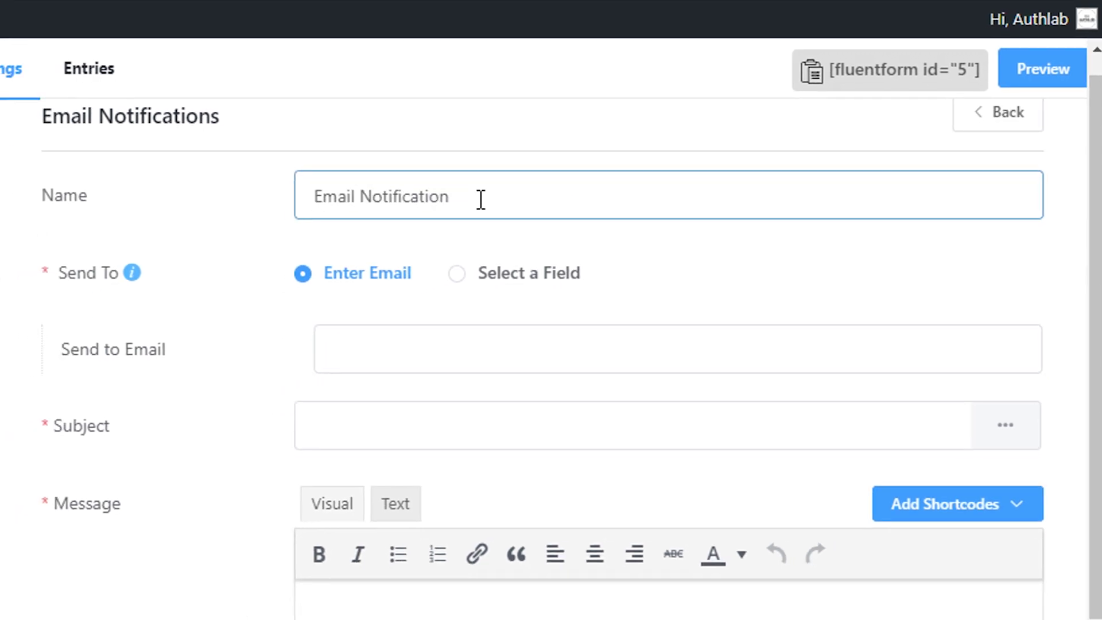
{"action": "key", "text": "Home"}
{"action": "type", "text": "Personal"}
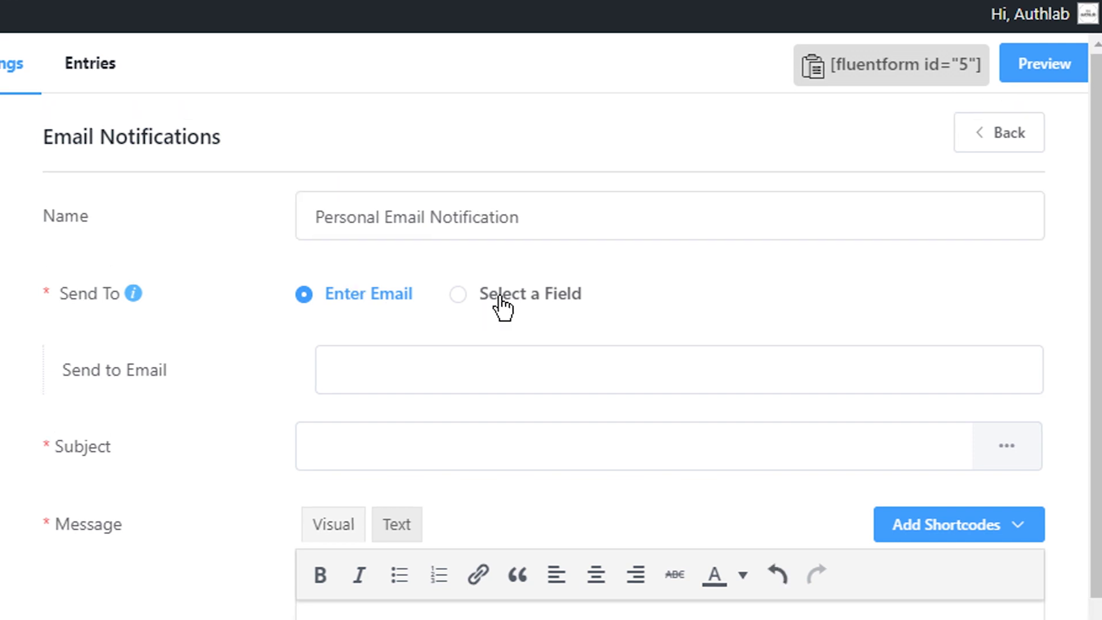
- Use Select a Field to send the notification to the form's Email field
{"action": "left_click", "coordinate": [503, 297]}
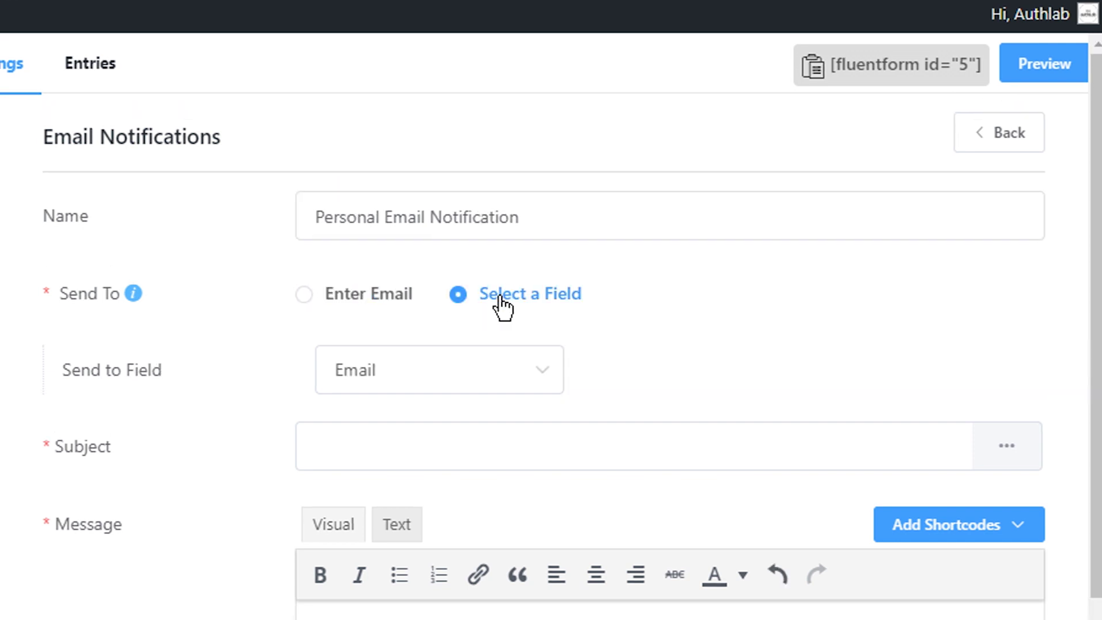
{"action": "left_click", "coordinate": [504, 379]}
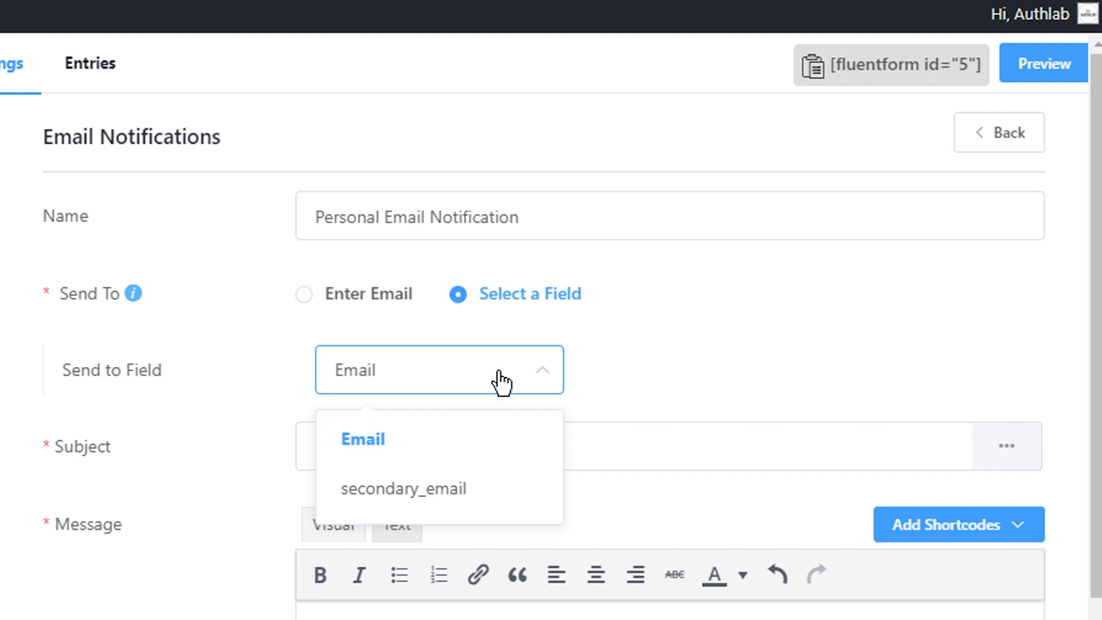
{"action": "left_click", "coordinate": [504, 378]}
- Write the subject 'Hi {inputs.names.first_name}, your registration was successful!'
{"action": "left_click", "coordinate": [468, 447]}
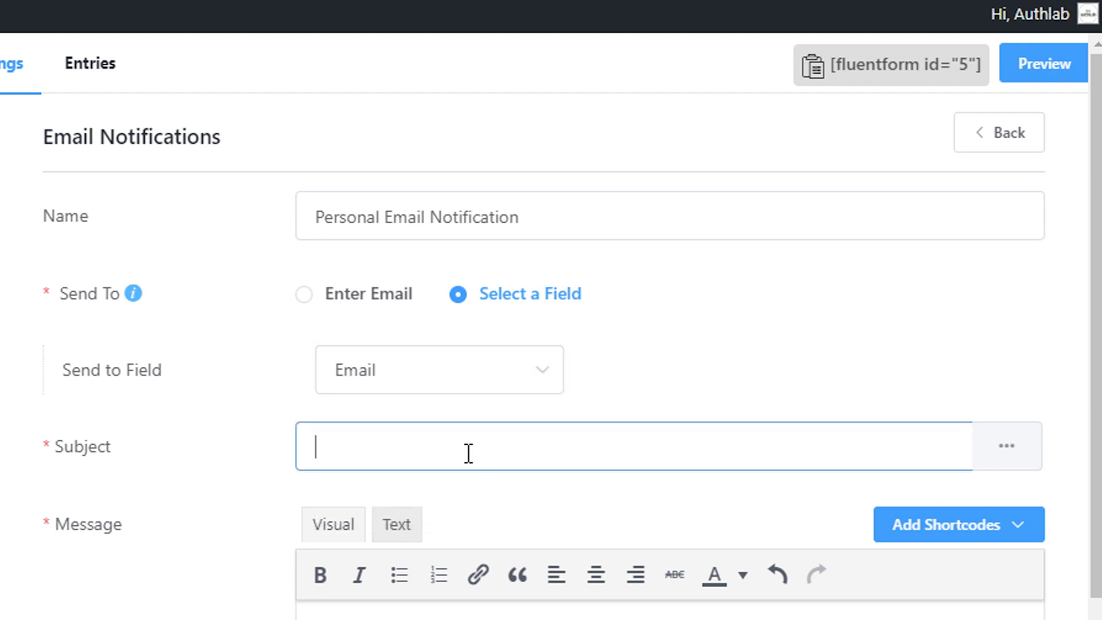
{"action": "type", "text": "Hi"}
{"action": "scroll", "coordinate": [468, 446], "scroll_direction": "down", "scroll_amount": 3}
{"action": "left_click", "coordinate": [1006, 207]}
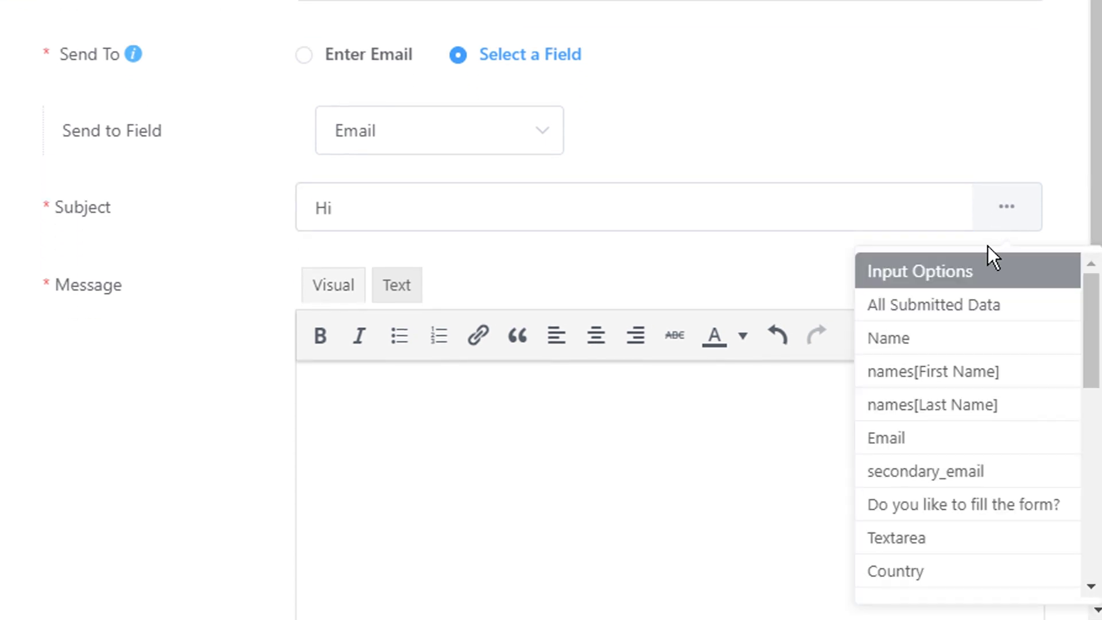
{"action": "left_click", "coordinate": [915, 372]}
{"action": "left_click", "coordinate": [547, 218]}
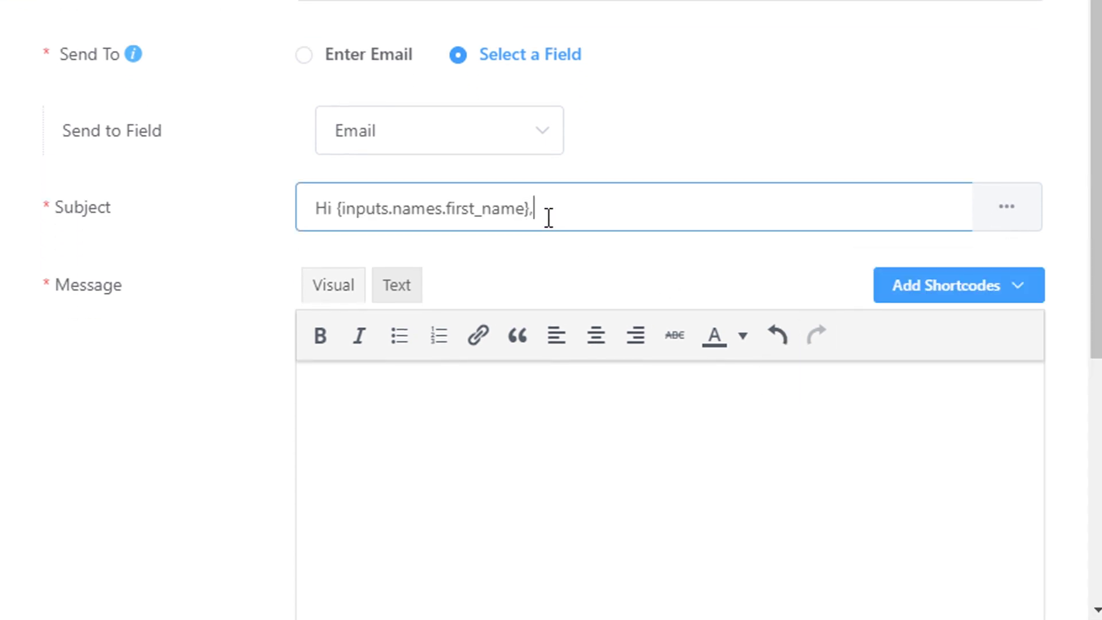
{"action": "type", "text": "regi"}
{"action": "type", "text": "star"}
{"action": "key", "text": "BackSpace"}
{"action": "key", "text": "BackSpace"}
{"action": "type", "text": "tion was s"}
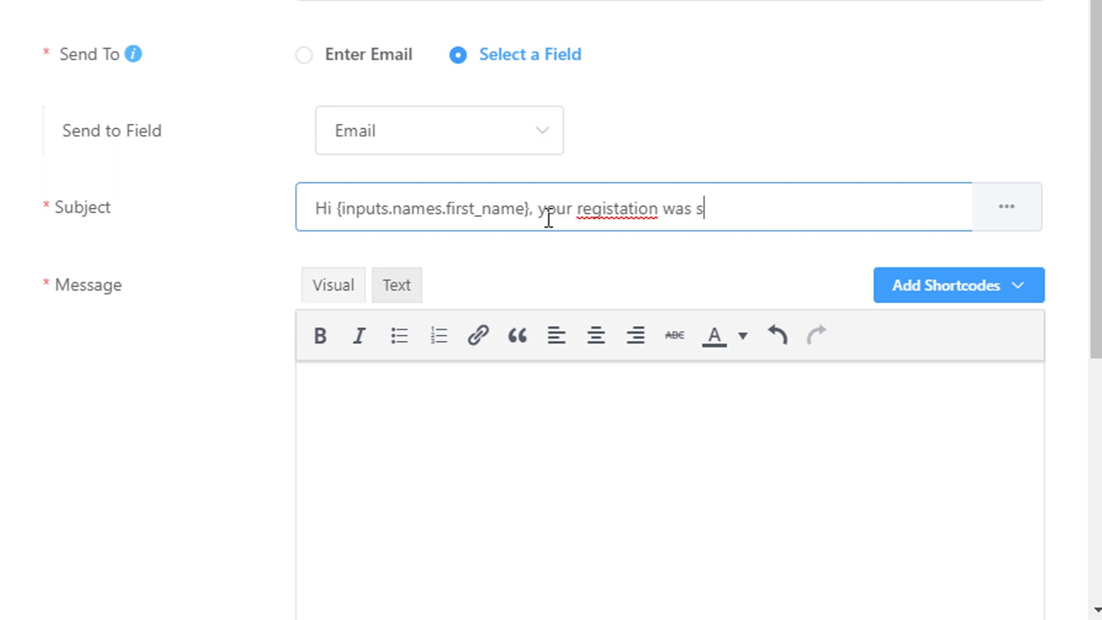
{"action": "type", "text": "essful!"}
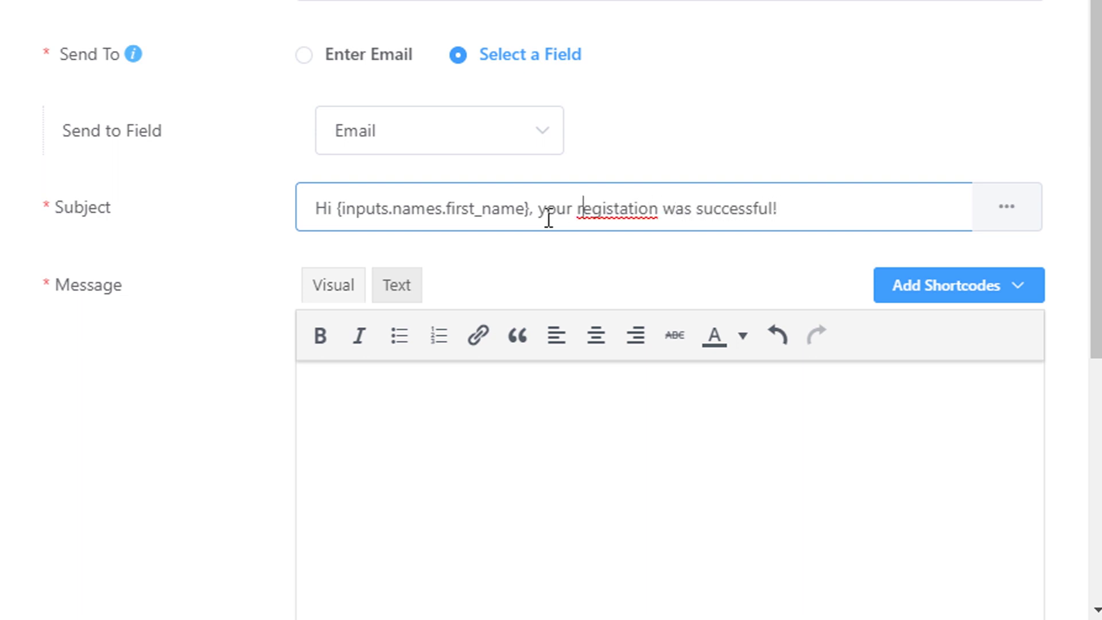
{"action": "type", "text": "r"}
- Fix 'registration' in the subject and write the message 'Dear {inputs.names}, …shortly.'
{"action": "left_click", "coordinate": [567, 439]}
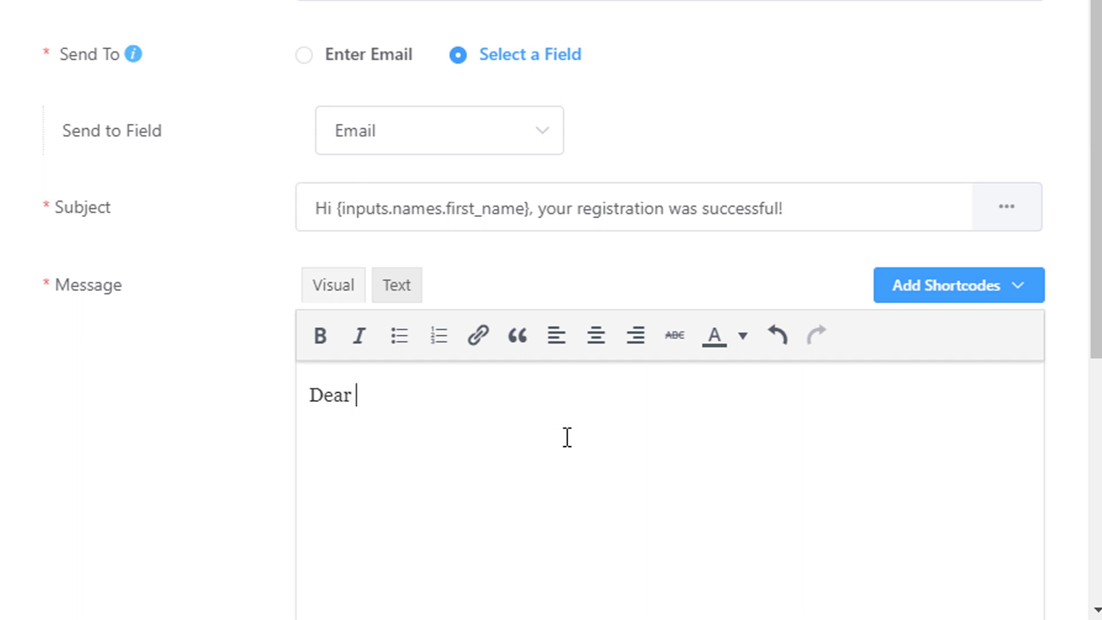
{"action": "left_click", "coordinate": [948, 284]}
{"action": "left_click", "coordinate": [888, 101]}
{"action": "type", "text": ","}
{"action": "key", "text": "Return"}
{"action": "type", "text": "Your "}
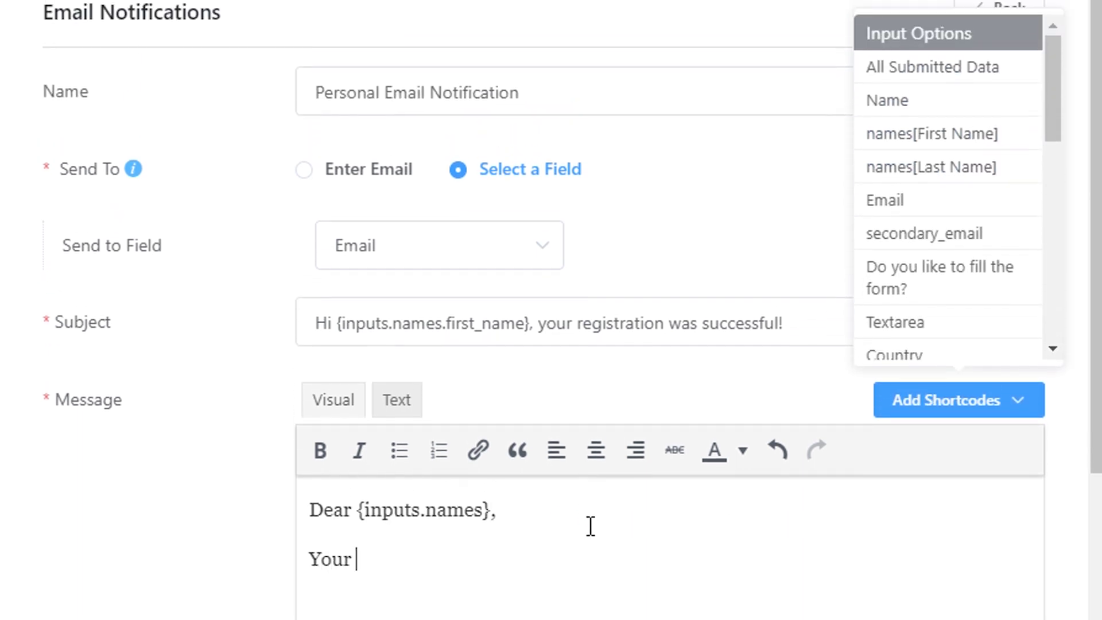
{"action": "type", "text": "signup form was successfully submitted. "}
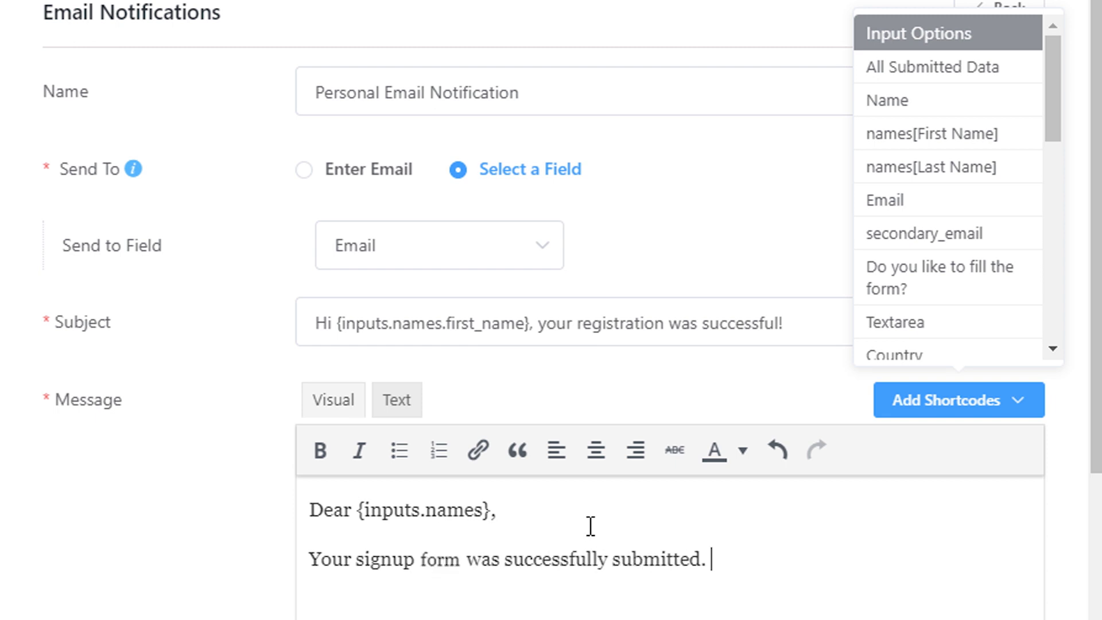
{"action": "type", "text": "We will get back to you shortly."}
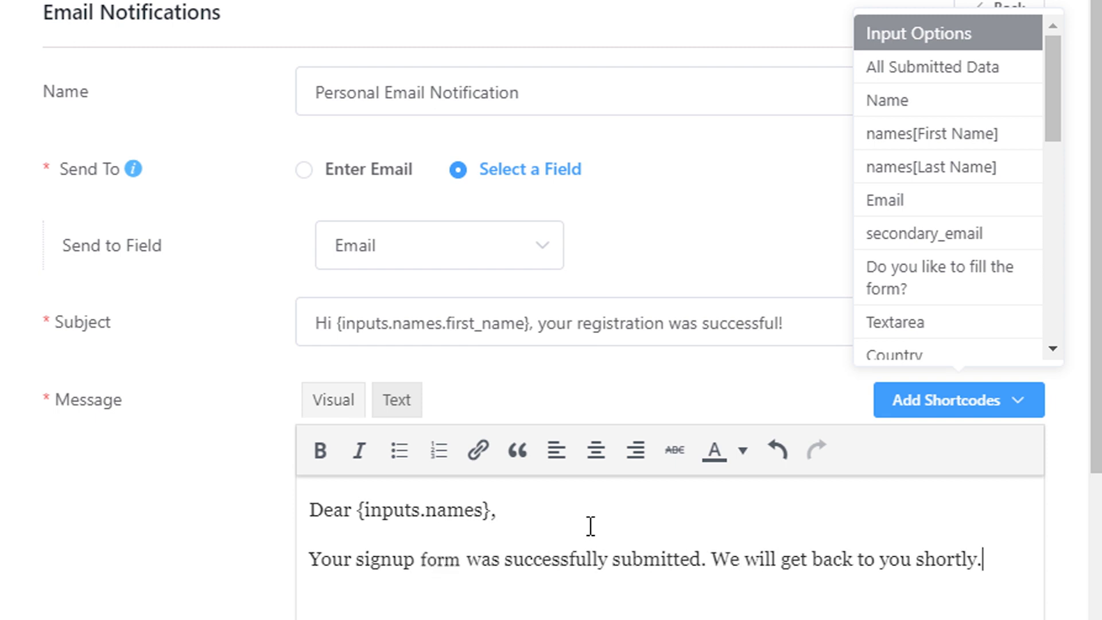
{"action": "left_click", "coordinate": [888, 499]}
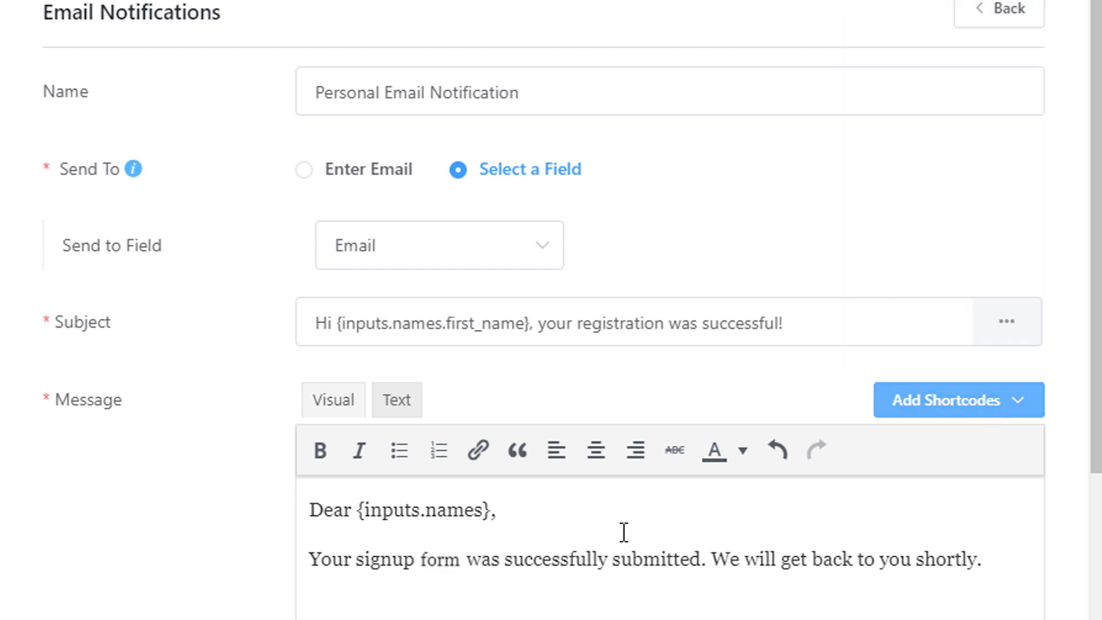
- Check the message in the Text (HTML) view, then return to Visual
{"action": "left_click", "coordinate": [396, 399]}
{"action": "scroll", "coordinate": [896, 530], "scroll_direction": "down", "scroll_amount": 2}
{"action": "left_click_drag", "start_coordinate": [969, 412], "coordinate": [290, 390]}
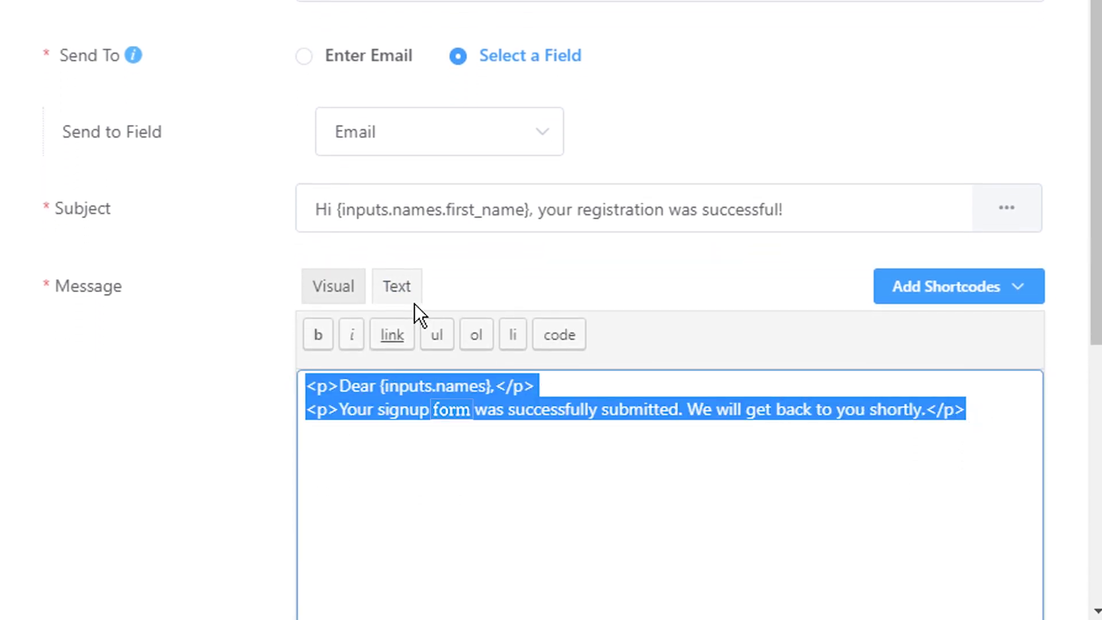
{"action": "left_click", "coordinate": [401, 287]}
{"action": "left_click", "coordinate": [350, 291]}
{"action": "scroll", "coordinate": [552, 483], "scroll_direction": "down", "scroll_amount": 5}
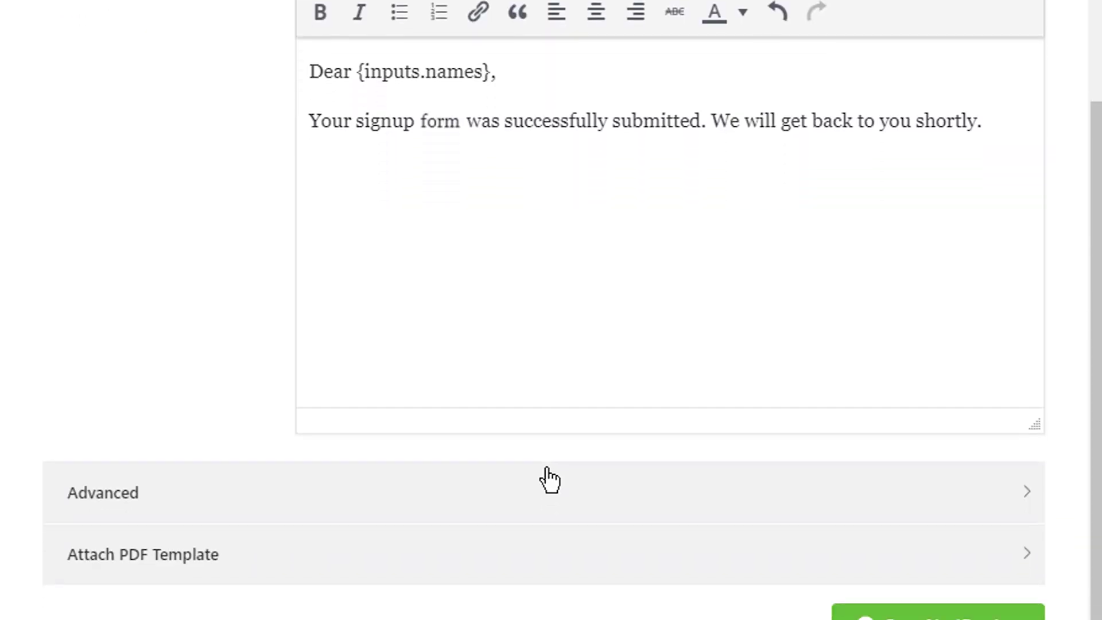
{"action": "scroll", "coordinate": [551, 448], "scroll_direction": "down", "scroll_amount": 3}
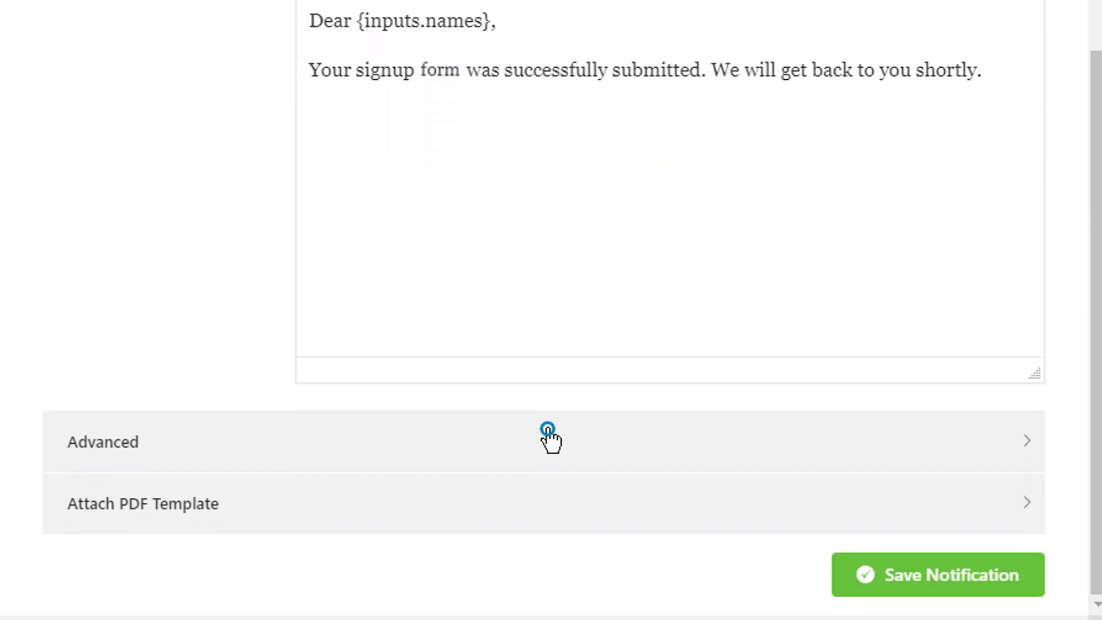
- Expand Advanced to show the From Name, From Email, Reply To and BCC fields
{"action": "left_click", "coordinate": [550, 440]}
{"action": "scroll", "coordinate": [547, 337], "scroll_direction": "down", "scroll_amount": 3}
{"action": "scroll", "coordinate": [547, 336], "scroll_direction": "down", "scroll_amount": 3}
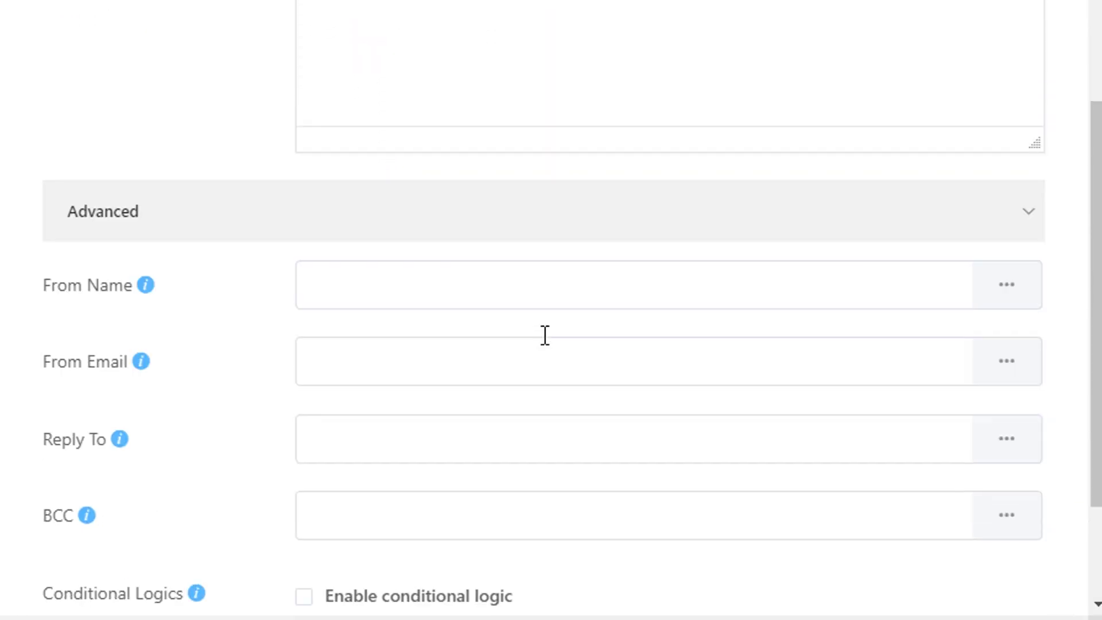
{"action": "scroll", "coordinate": [546, 336], "scroll_direction": "down", "scroll_amount": 3}
{"action": "scroll", "coordinate": [545, 336], "scroll_direction": "down", "scroll_amount": 2}
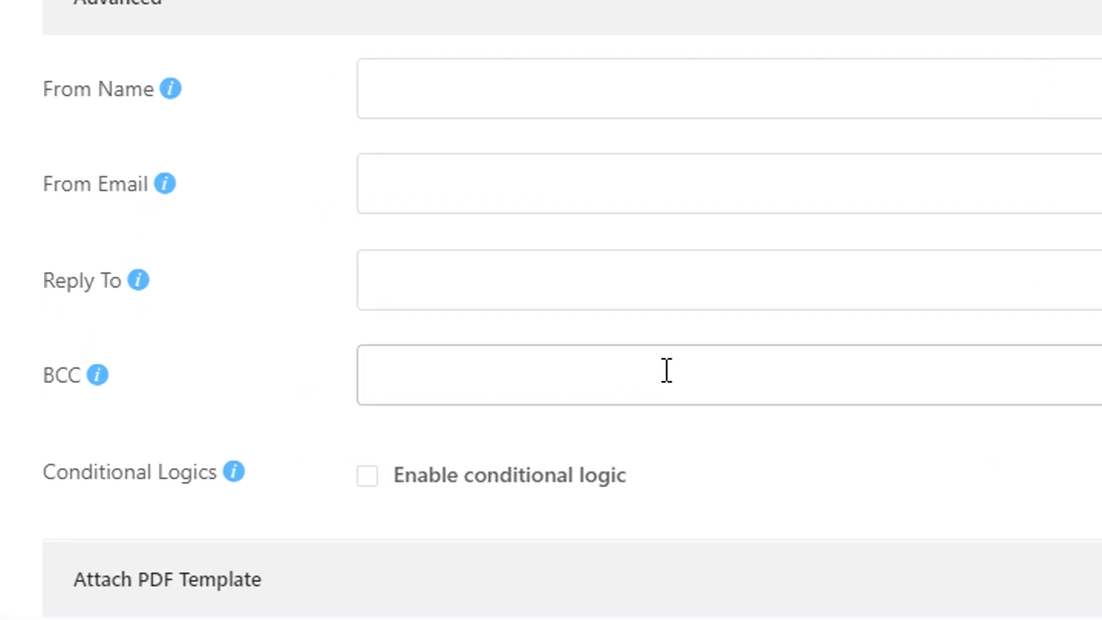
{"action": "left_click", "coordinate": [658, 281]}
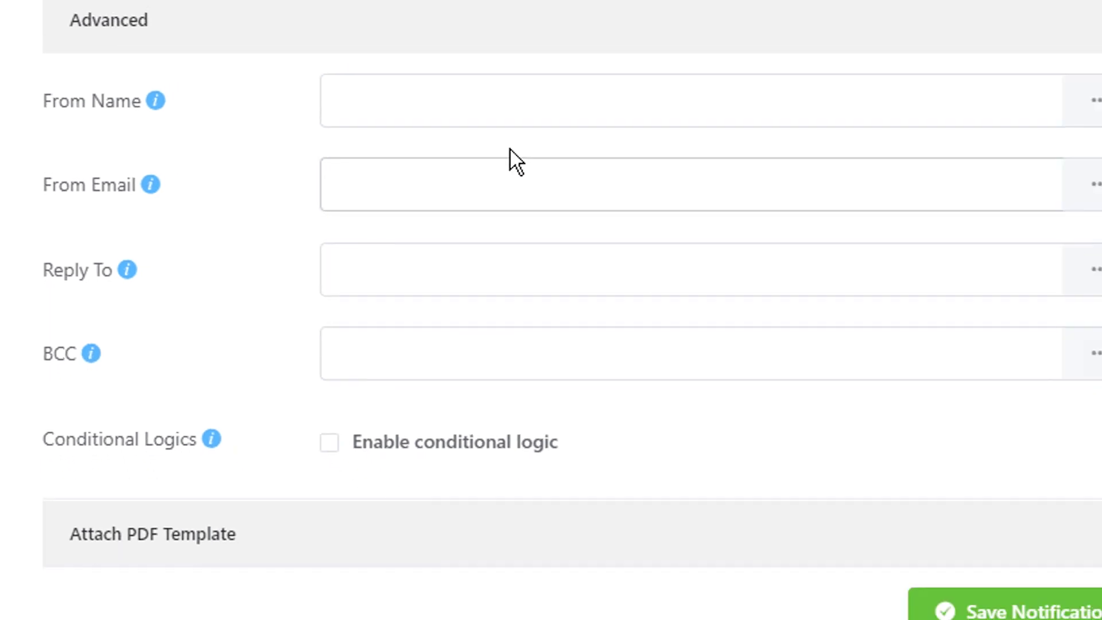
- Enter the admin sender name and sender email, then copy that address
{"action": "left_click", "coordinate": [603, 89]}
{"action": "type", "text": "WPManageNinja Admin"}
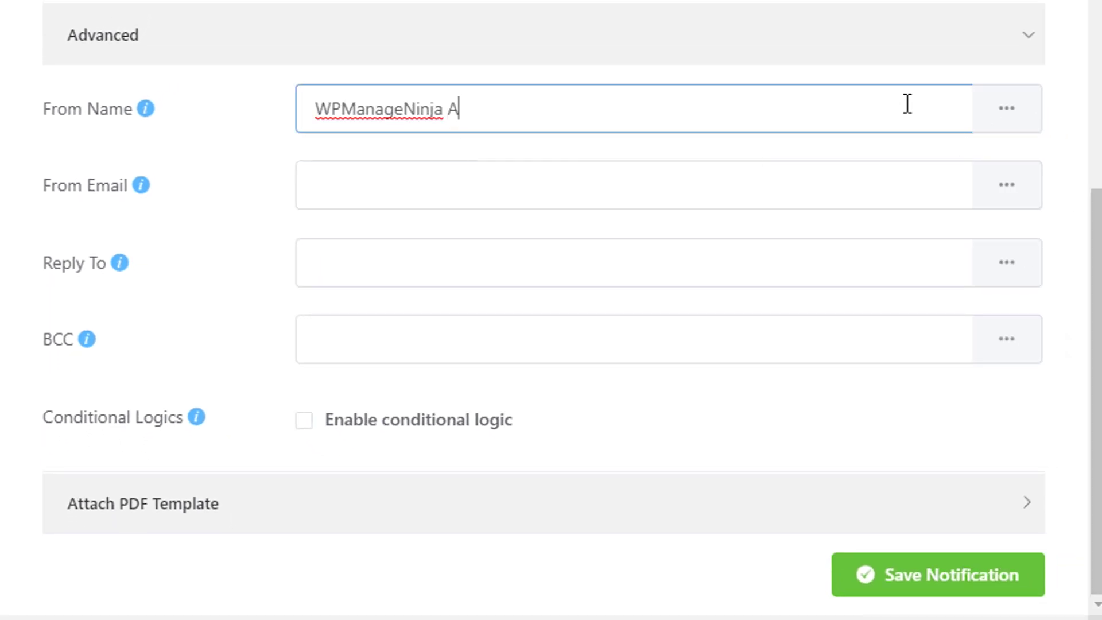
{"action": "left_click", "coordinate": [454, 178]}
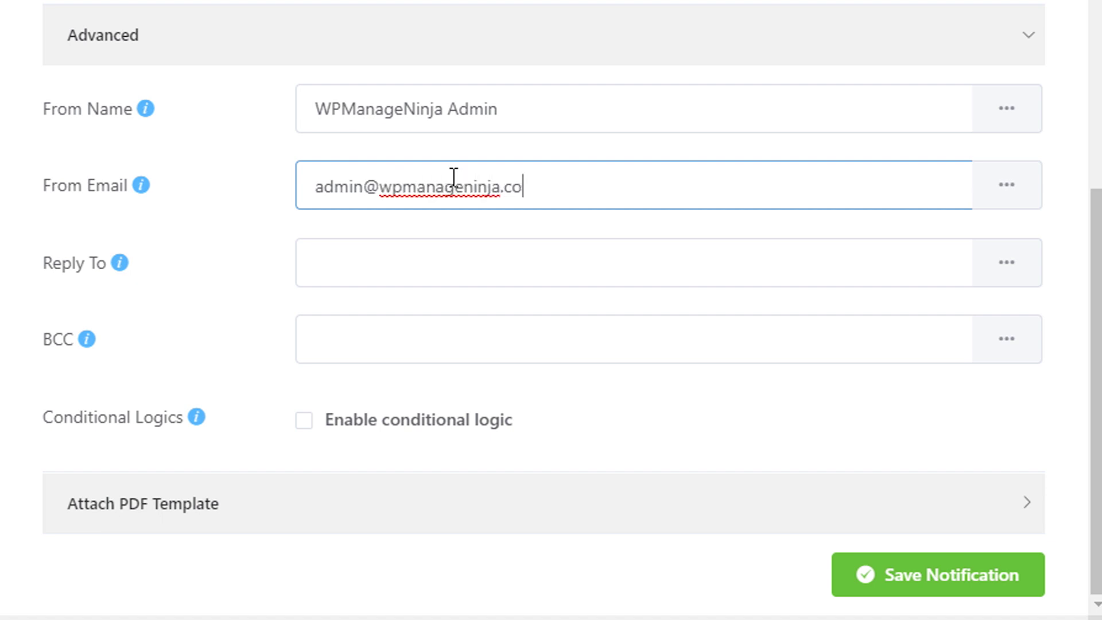
{"action": "left_click", "coordinate": [370, 256]}
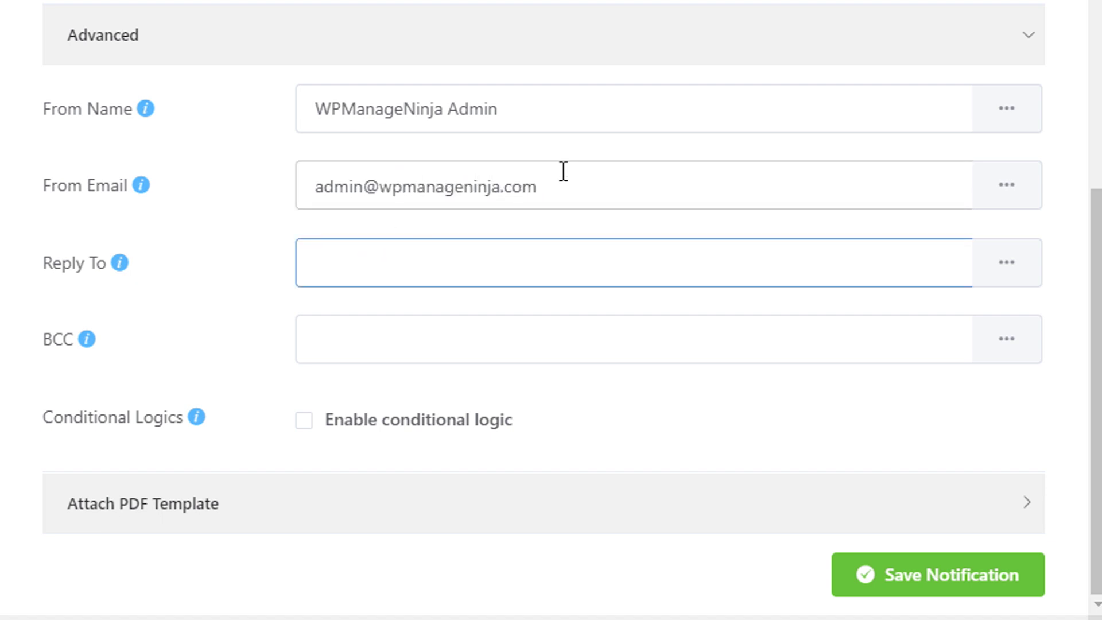
{"action": "left_click_drag", "start_coordinate": [542, 186], "coordinate": [310, 185]}
{"action": "right_click", "coordinate": [352, 182]}
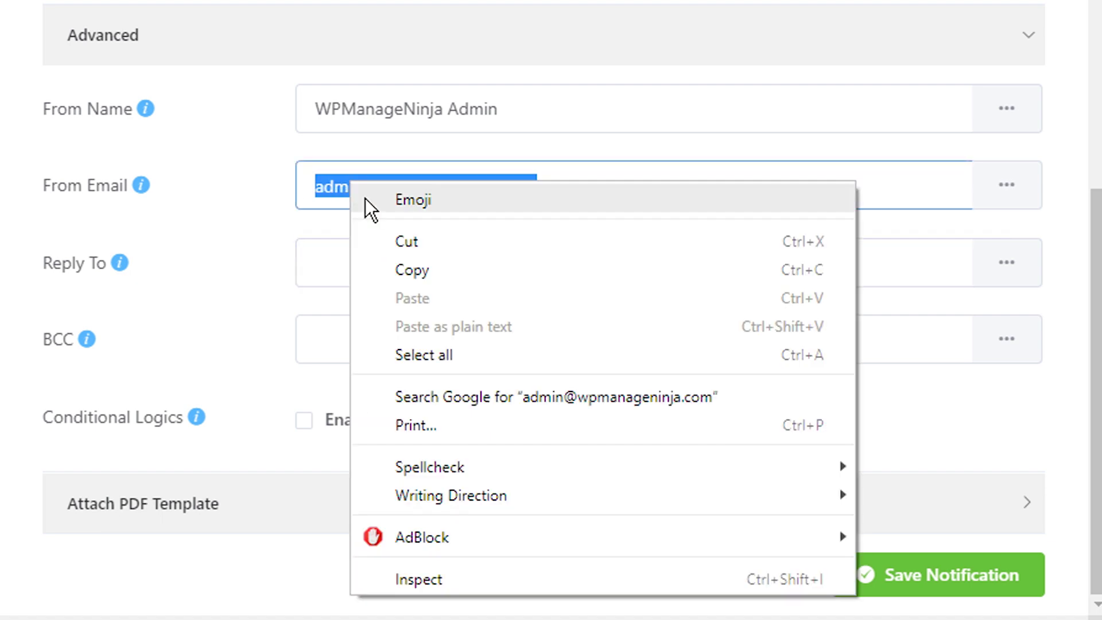
{"action": "left_click", "coordinate": [408, 269]}
- Paste the sender address into Reply To, add the HR BCC, and save
{"action": "left_click", "coordinate": [363, 269]}
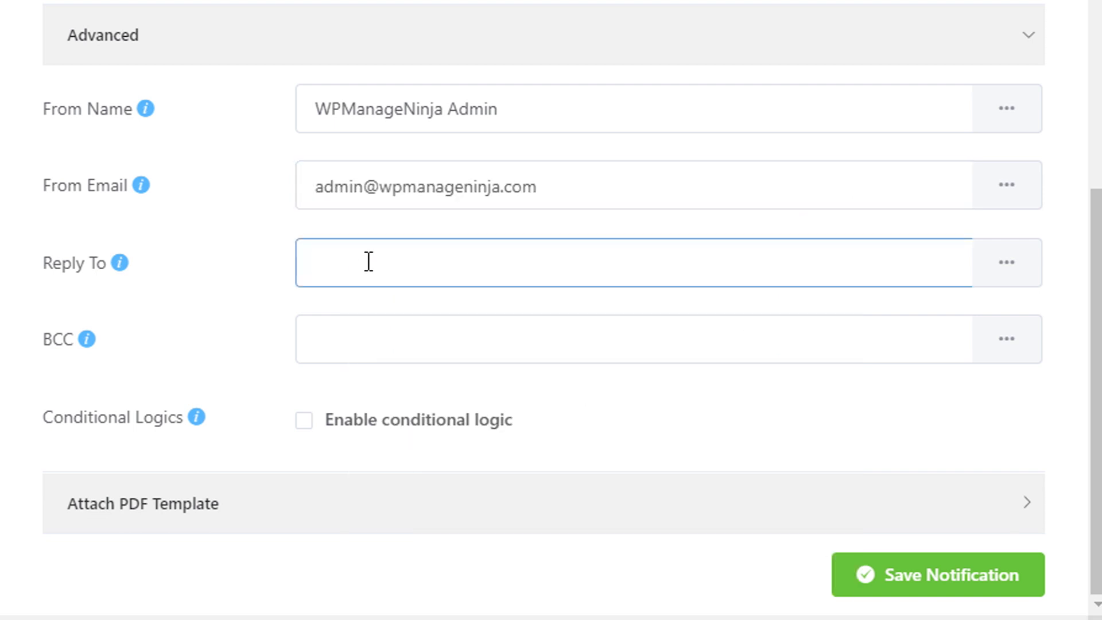
{"action": "right_click", "coordinate": [368, 262]}
{"action": "left_click", "coordinate": [431, 447]}
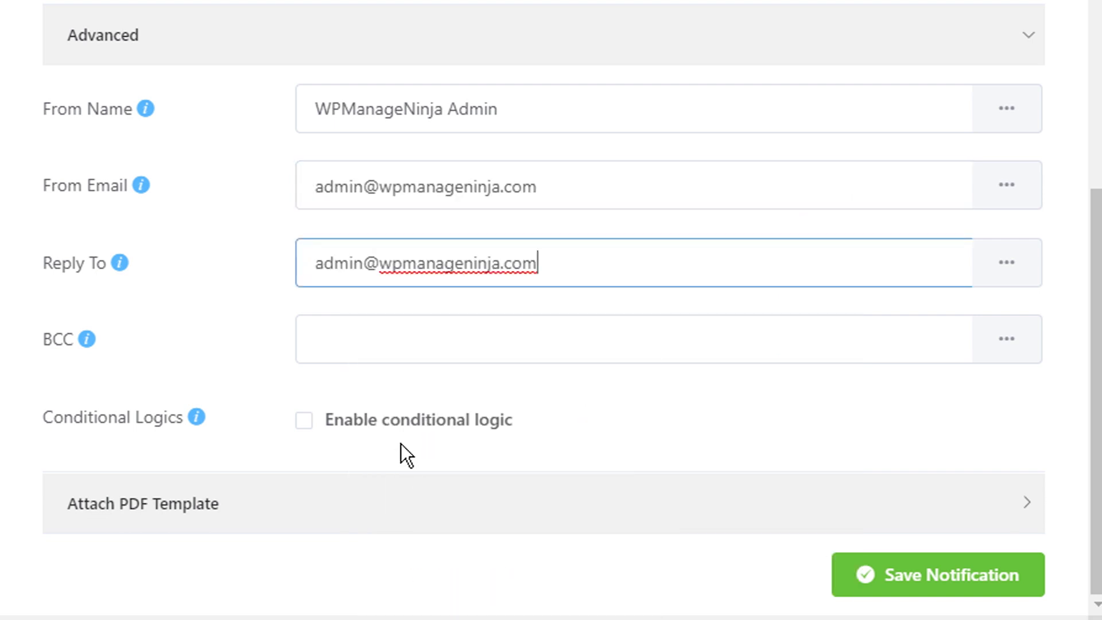
{"action": "left_click", "coordinate": [390, 348]}
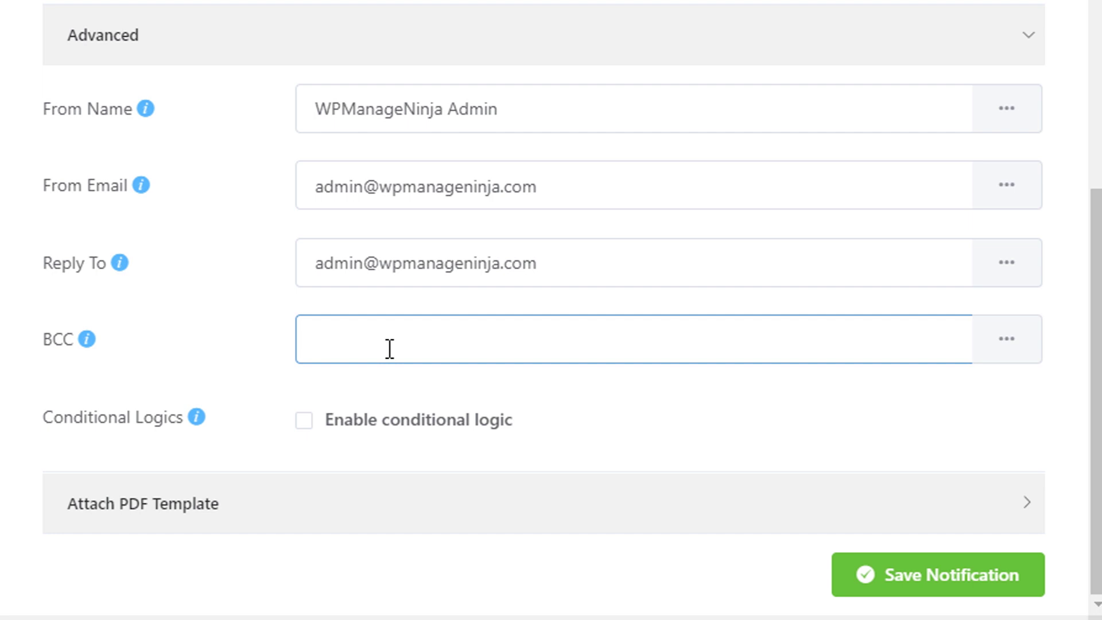
{"action": "type", "text": "wpmanageninja.com"}
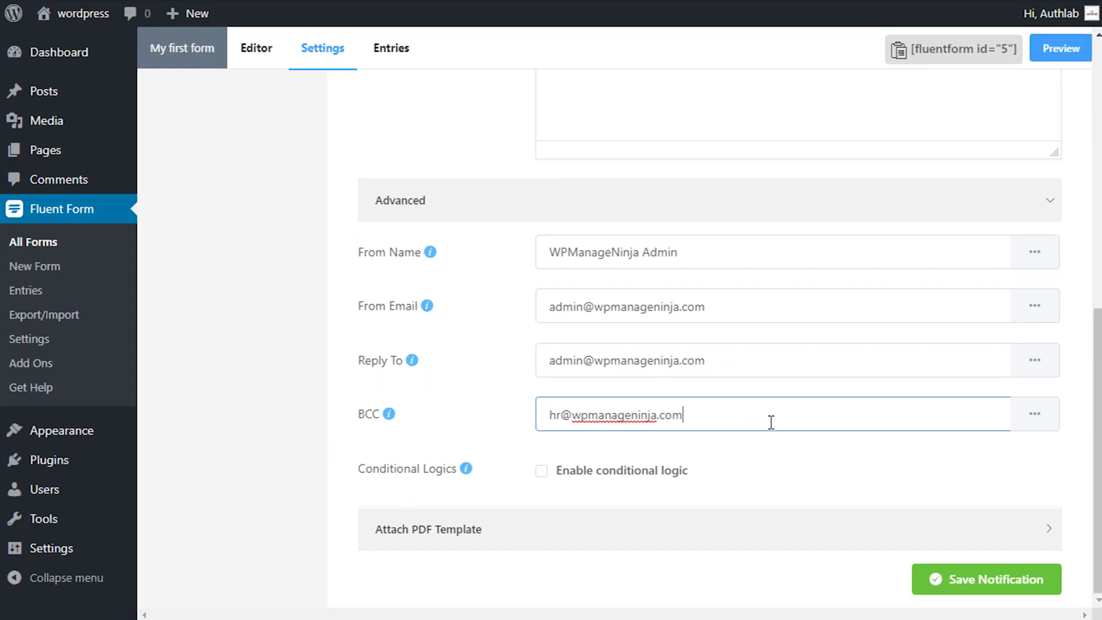
{"action": "left_click", "coordinate": [939, 581]}
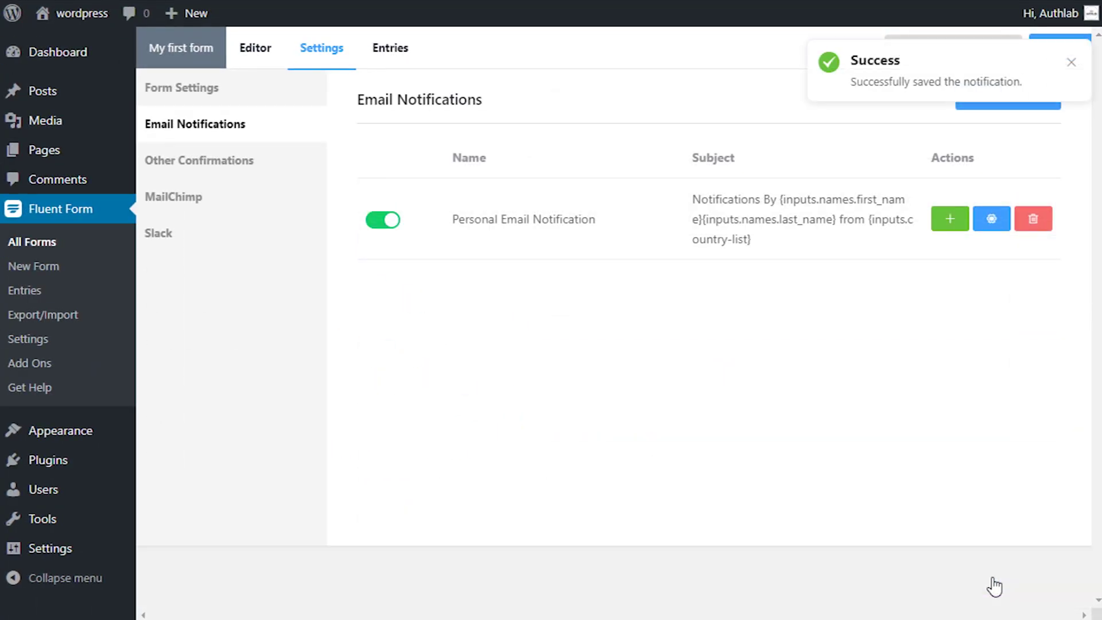